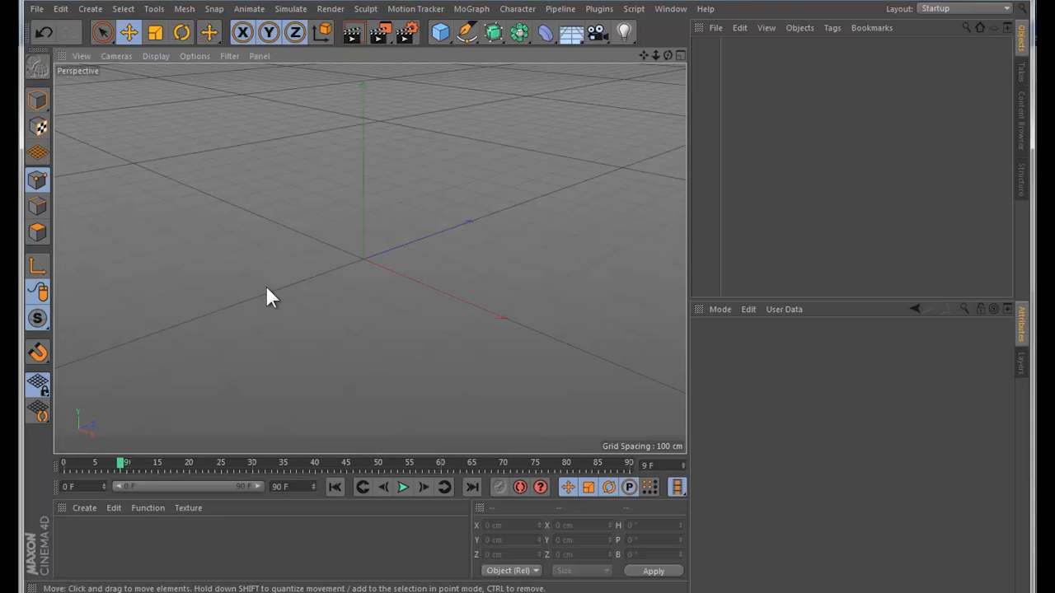
pyautogui.keyDown('alt'); pyautogui.moveTo(290, 288); pyautogui.dragTo(313, 296); pyautogui.keyUp('alt')
pyautogui.keyDown('alt'); pyautogui.moveTo(337, 262); pyautogui.dragTo(406, 276); pyautogui.keyUp('alt')
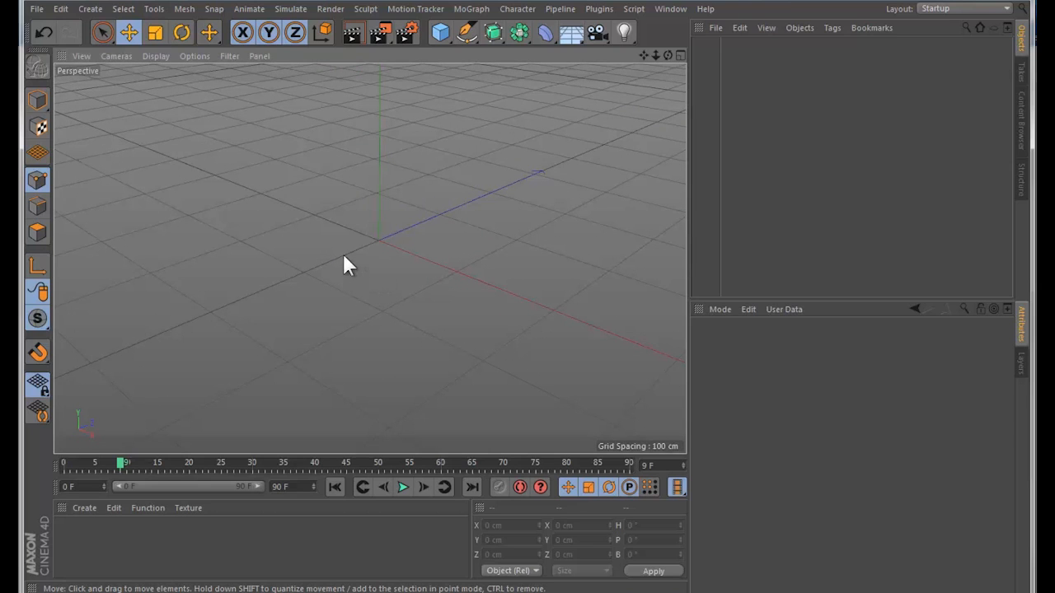
pyautogui.keyDown('alt'); pyautogui.moveTo(341, 273); pyautogui.dragTo(375, 240); pyautogui.keyUp('alt')
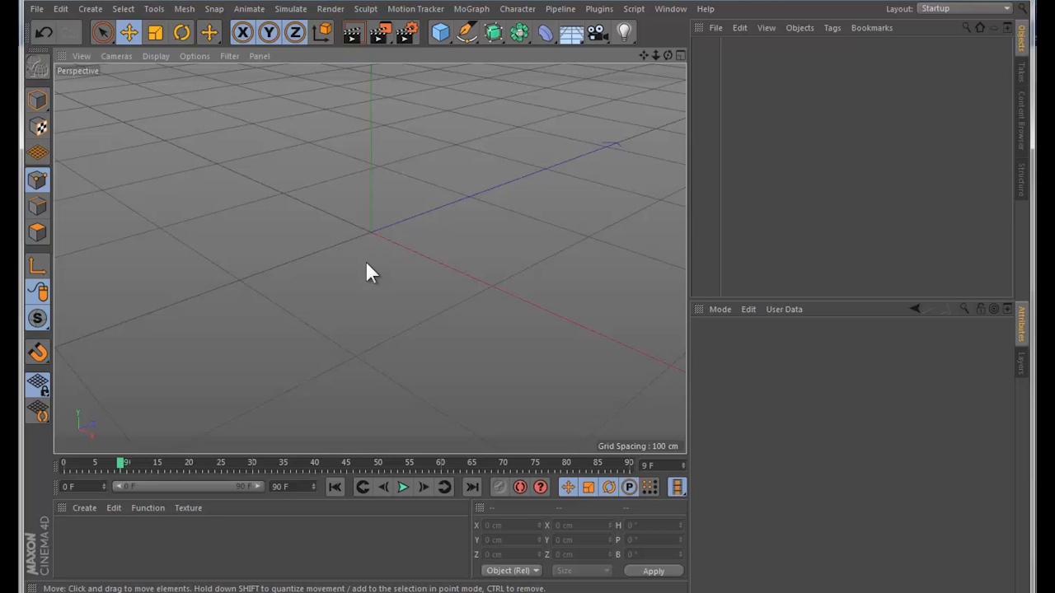
pyautogui.keyDown('alt'); pyautogui.moveTo(413, 253); pyautogui.dragTo(382, 286); pyautogui.keyUp('alt')
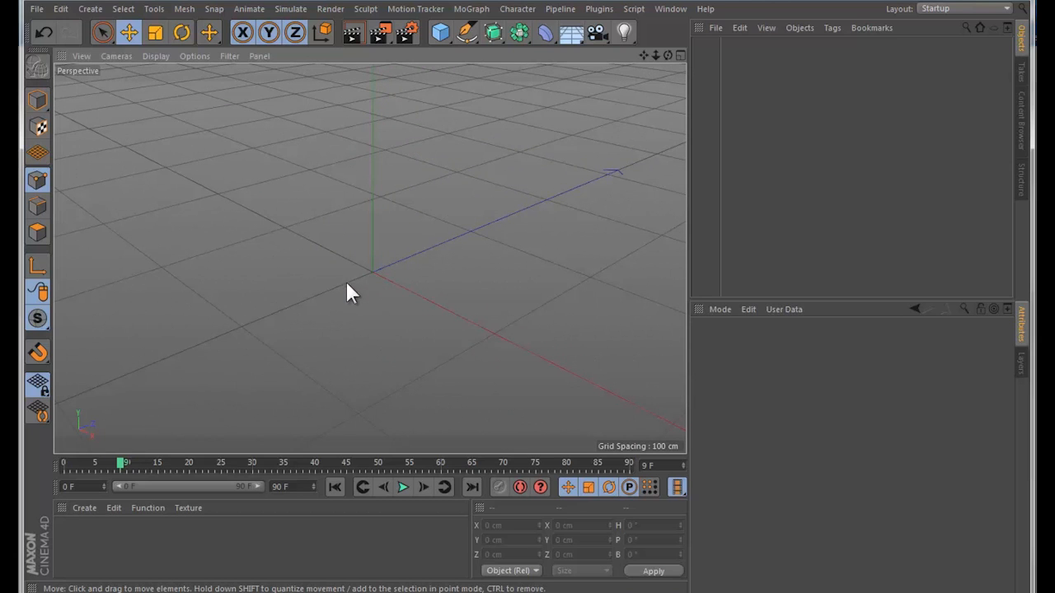
pyautogui.moveTo(347, 286)
pyautogui.keyDown('alt'); pyautogui.mouseDown()
pyautogui.moveTo(356, 268)
pyautogui.moveTo(343, 272)
pyautogui.moveTo(358, 299)
pyautogui.moveTo(353, 288)
pyautogui.moveTo(337, 295)
pyautogui.moveTo(350, 290)
pyautogui.mouseUp(); pyautogui.keyUp('alt')
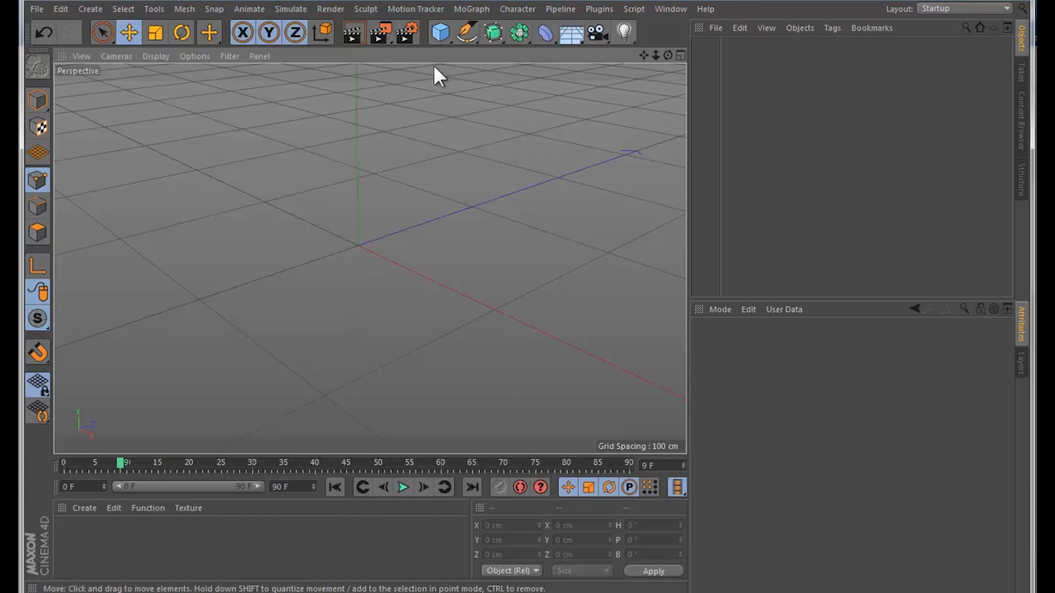
# Step: Try adding a default cube to the empty scene and undo it
pyautogui.click(441, 32)
pyautogui.scroll(-3, 504, 224)
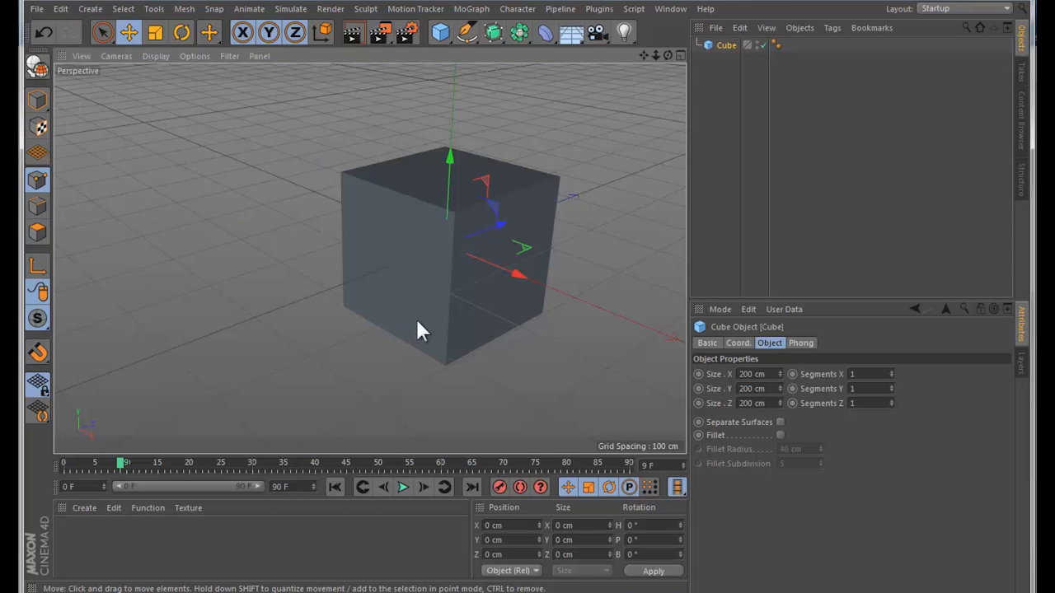
pyautogui.hotkey('ctrl', 'z')
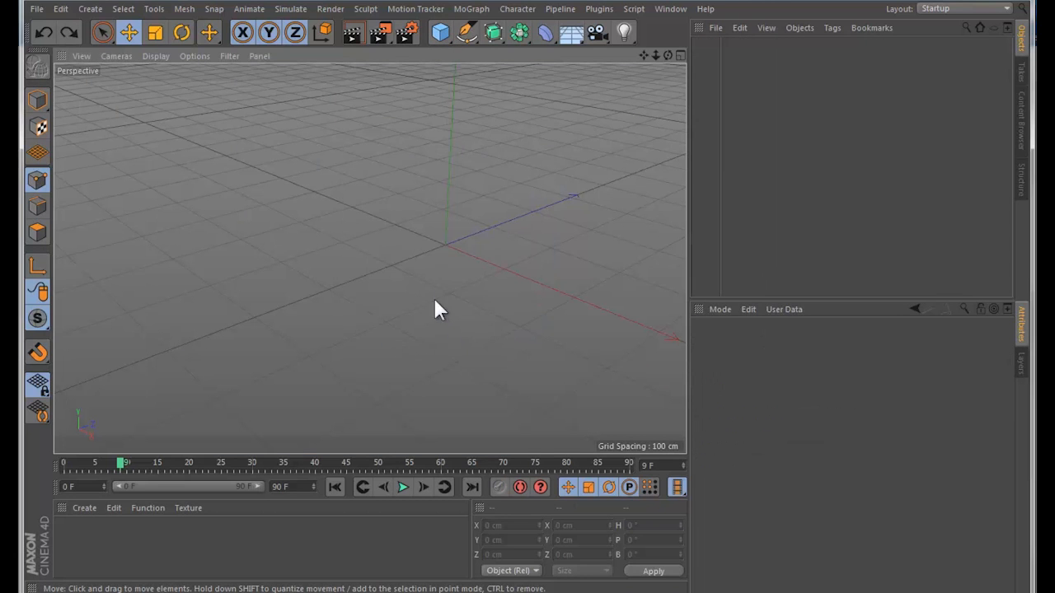
# Step: Try out a tube and a torus primitive in the scene, undoing each one
pyautogui.click(441, 33)
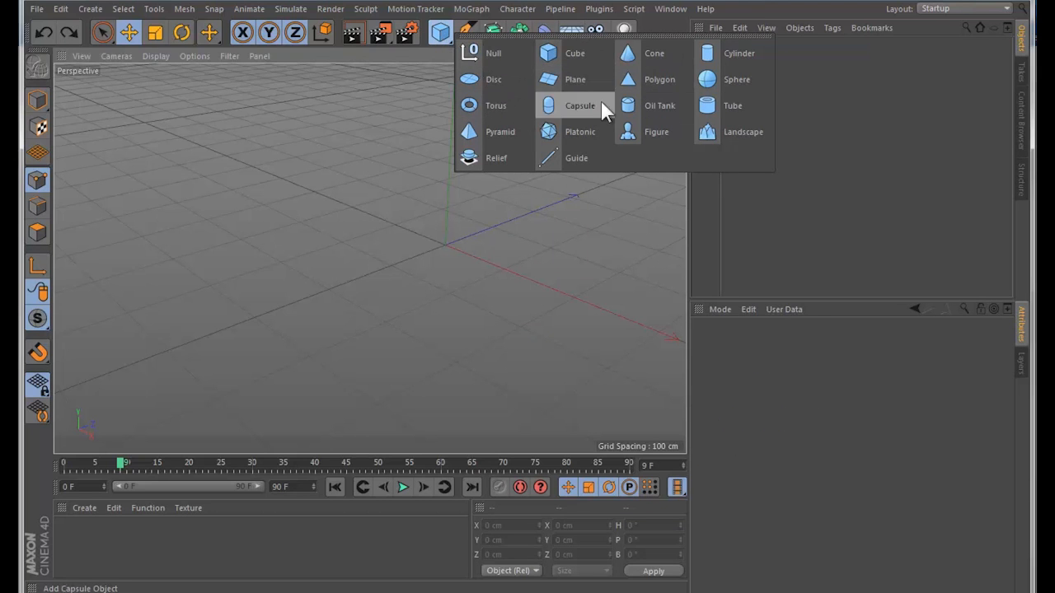
pyautogui.click(719, 107)
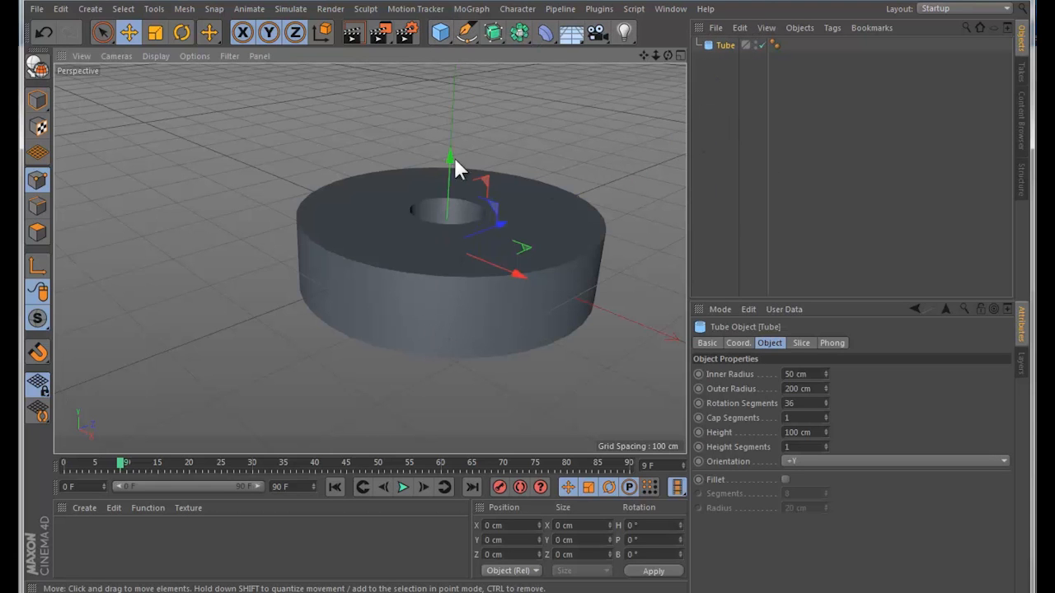
pyautogui.hotkey('ctrl', 'z')
pyautogui.click(441, 32)
pyautogui.click(474, 107)
pyautogui.hotkey('ctrl', 'z')
# Step: Try creating a cube through the general object creation list and undo it
pyautogui.click(99, 8)
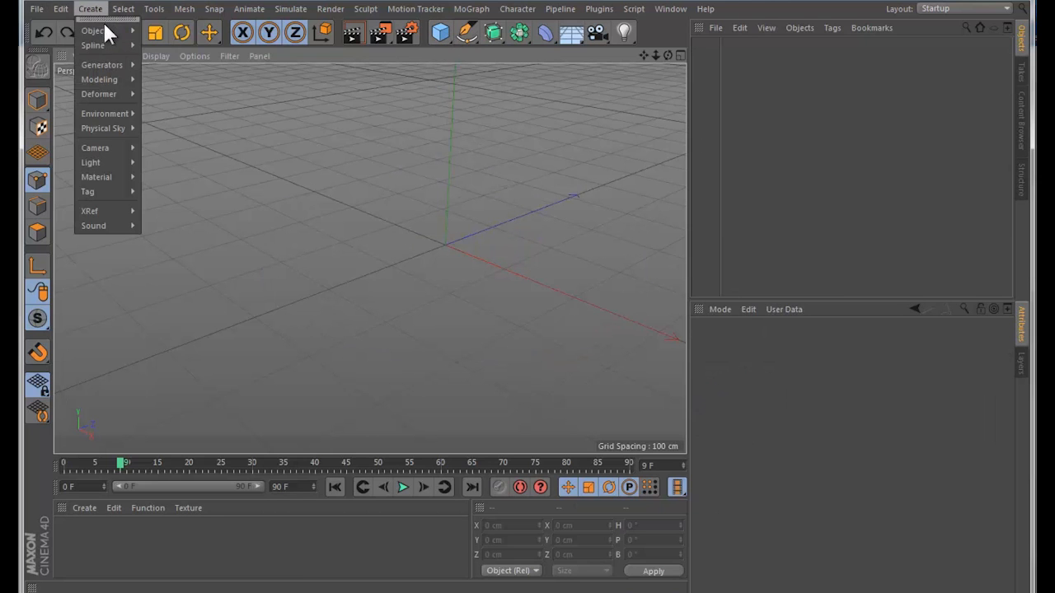
pyautogui.moveTo(102, 29)
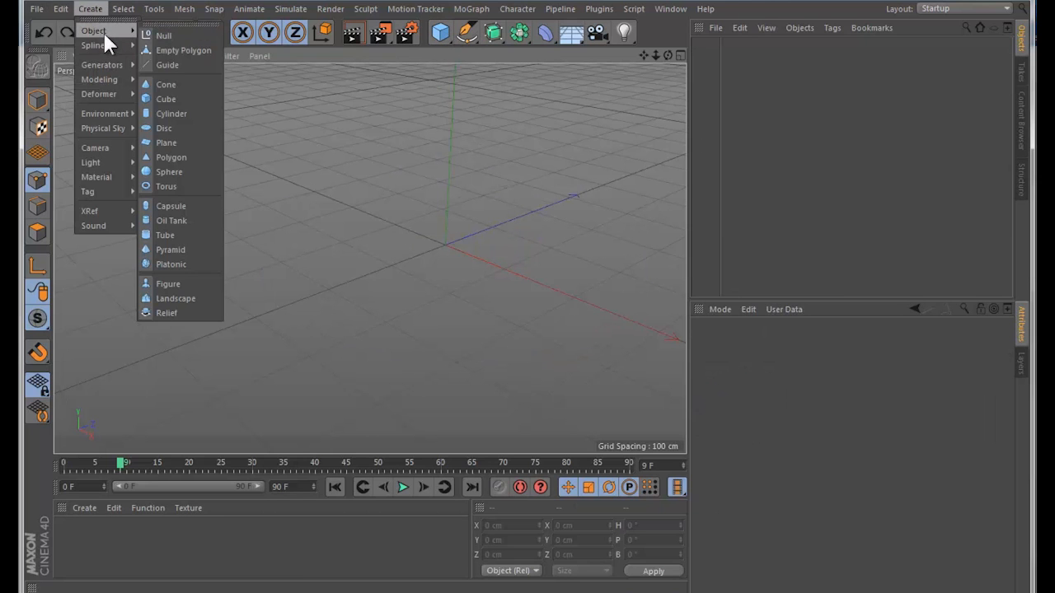
pyautogui.click(188, 99)
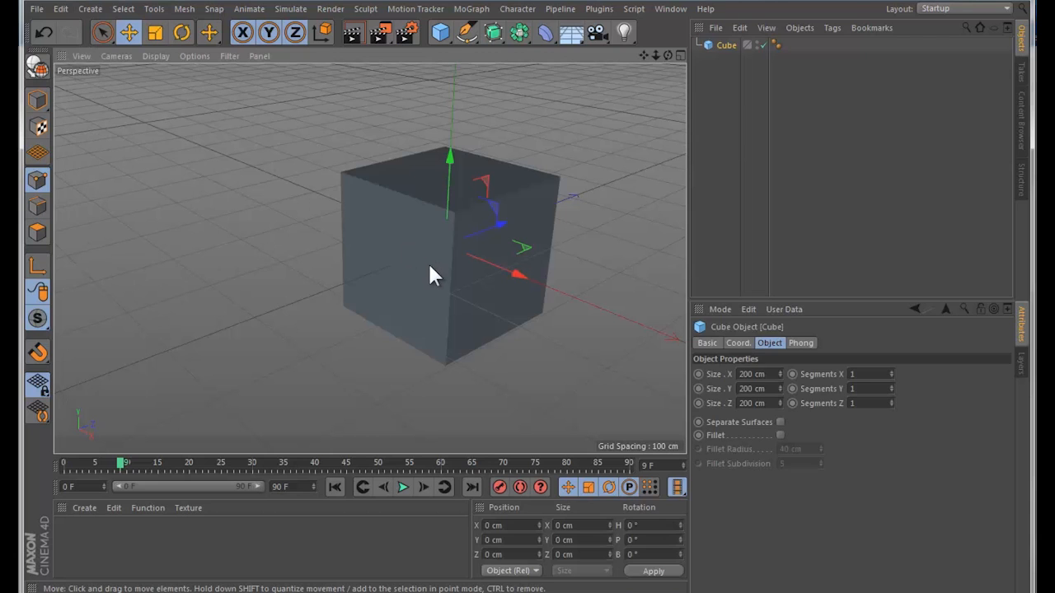
pyautogui.hotkey('ctrl', 'z')
# Step: Add a cube moved along X to about -525 cm, and a capsule placed at about X -150 cm, Z -163 cm
pyautogui.click(440, 32)
pyautogui.click(130, 32)
pyautogui.moveTo(511, 276); pyautogui.dragTo(200, 141)
pyautogui.moveTo(442, 31); pyautogui.dragTo(547, 103)
pyautogui.moveTo(476, 265); pyautogui.dragTo(454, 103)
# Step: Add a polygon primitive and place it at about X 4 cm, Y -6 cm, Z 195 cm
pyautogui.moveTo(441, 30); pyautogui.dragTo(634, 80)
pyautogui.moveTo(503, 229); pyautogui.dragTo(564, 174)
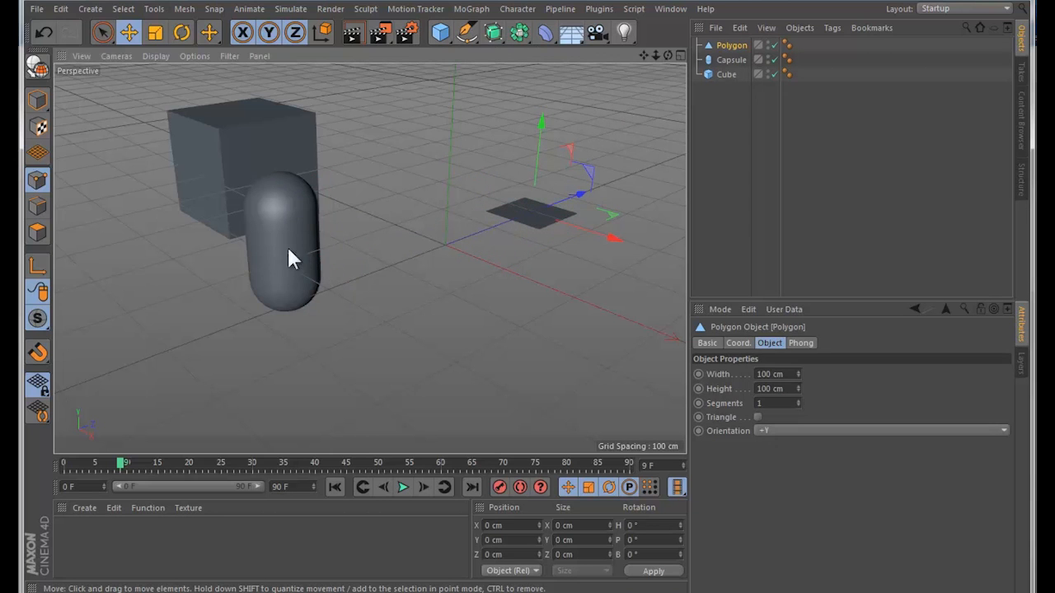
pyautogui.moveTo(269, 206); pyautogui.dragTo(264, 202)
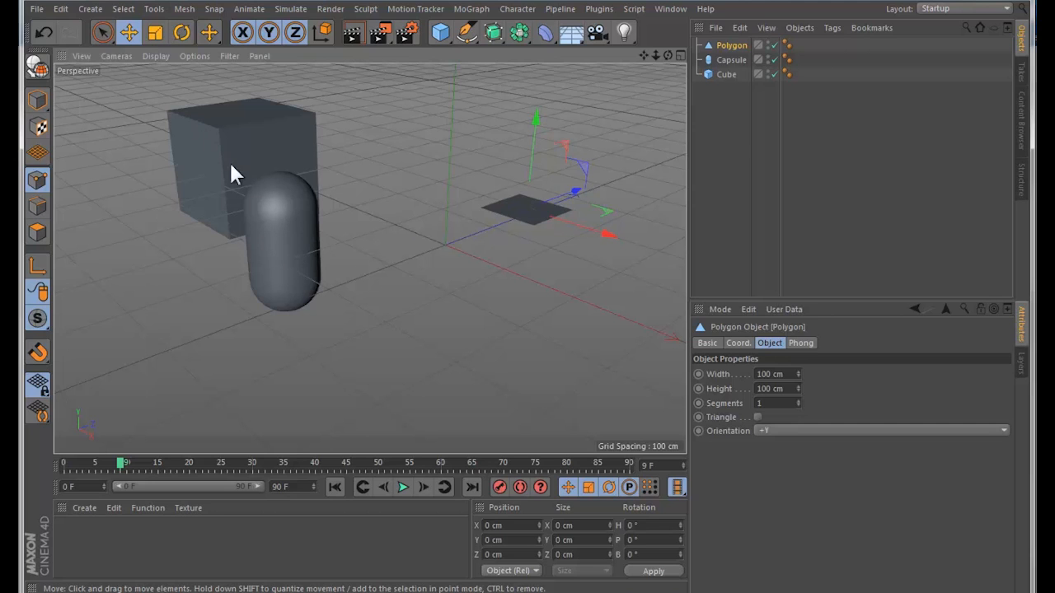
pyautogui.moveTo(219, 137); pyautogui.dragTo(242, 201)
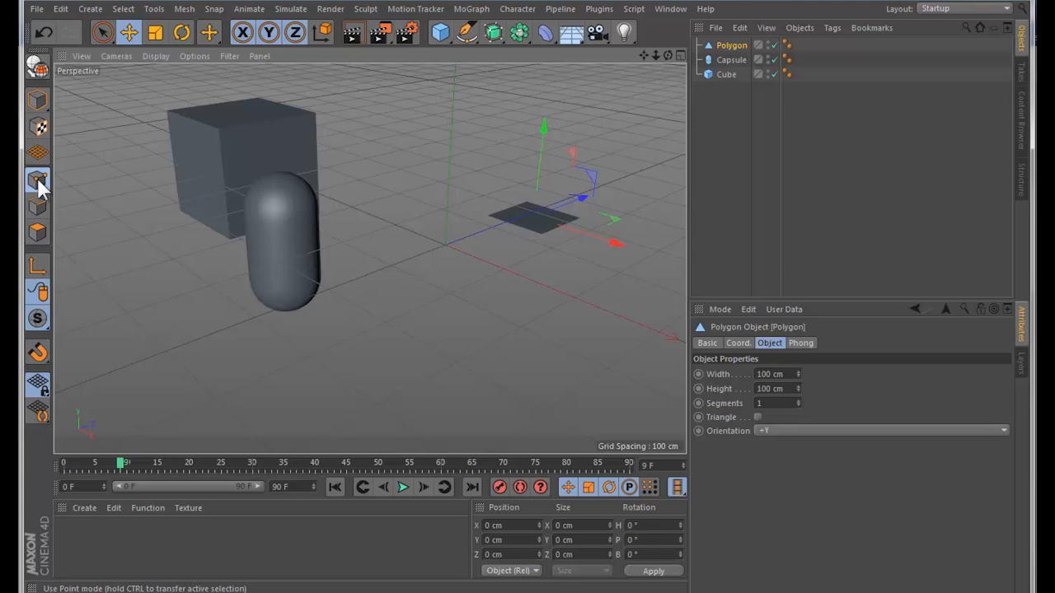
# Step: Switch to Model mode and select the large cube behind the capsule
pyautogui.click(37, 100)
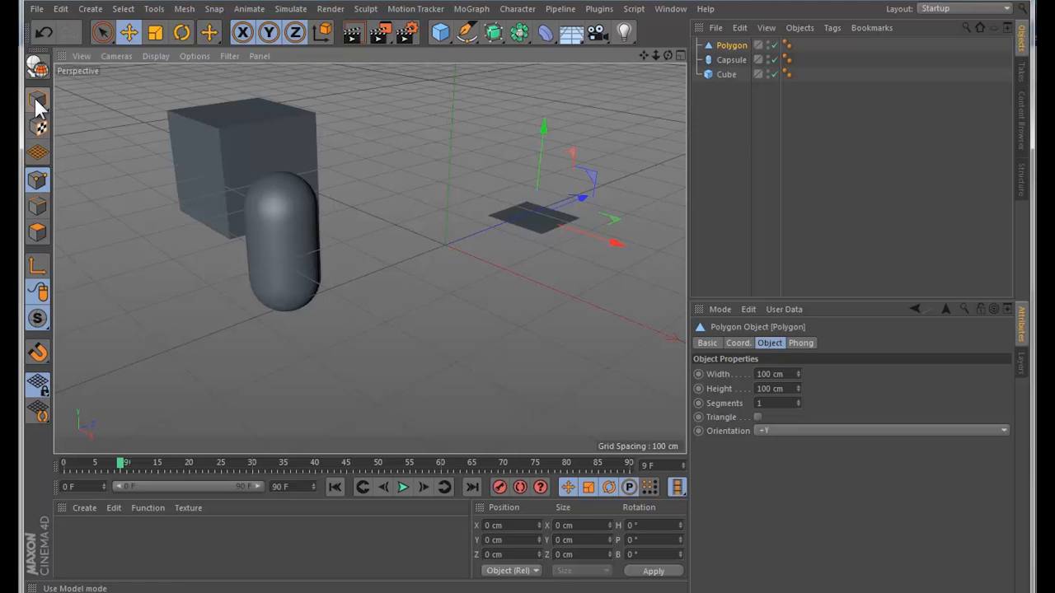
pyautogui.click(276, 197)
pyautogui.click(317, 166)
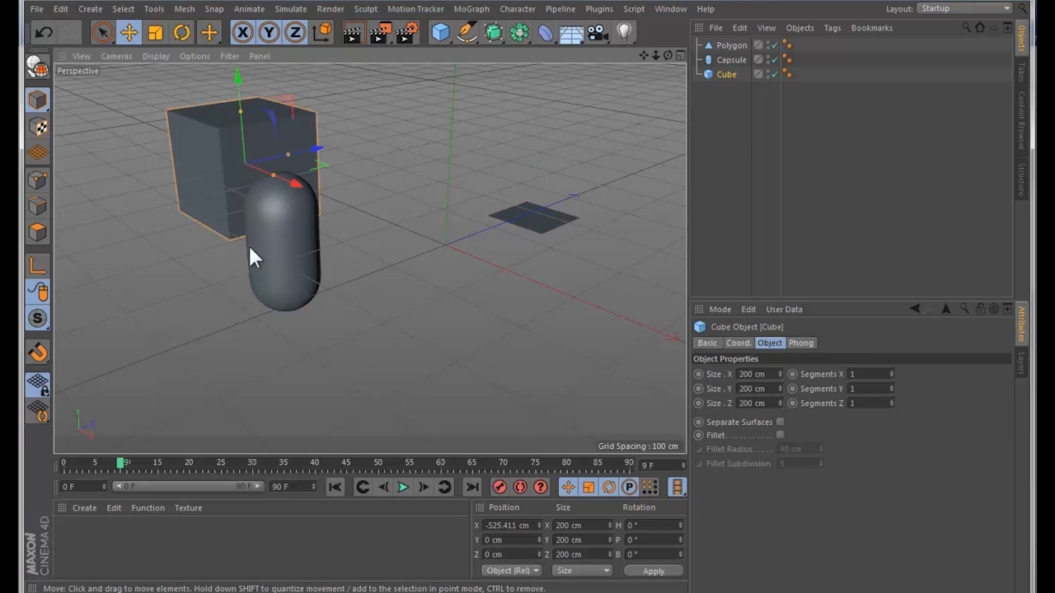
# Step: Cycle through the Move, Scale and Rotate tools on the selected cube, leaving Scale active
pyautogui.click(131, 35)
pyautogui.click(154, 33)
pyautogui.click(183, 33)
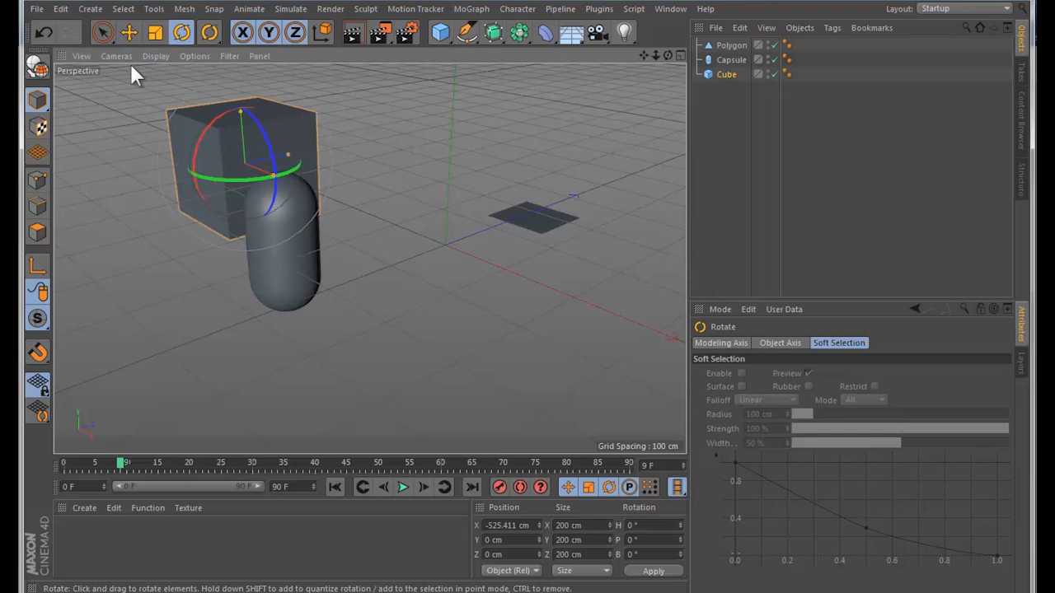
pyautogui.press('e')
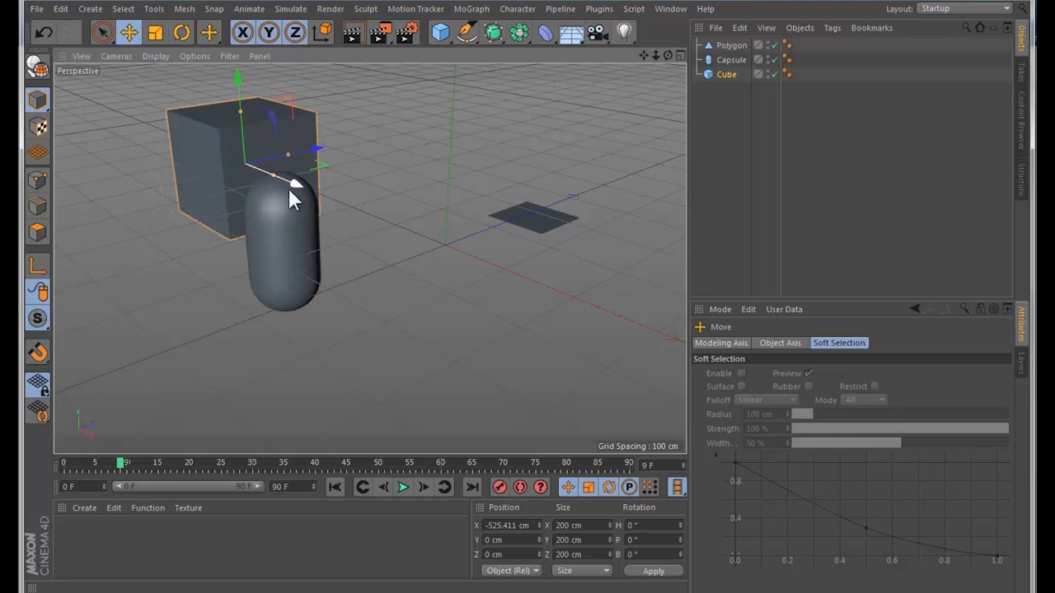
pyautogui.press('r')
pyautogui.press('t')
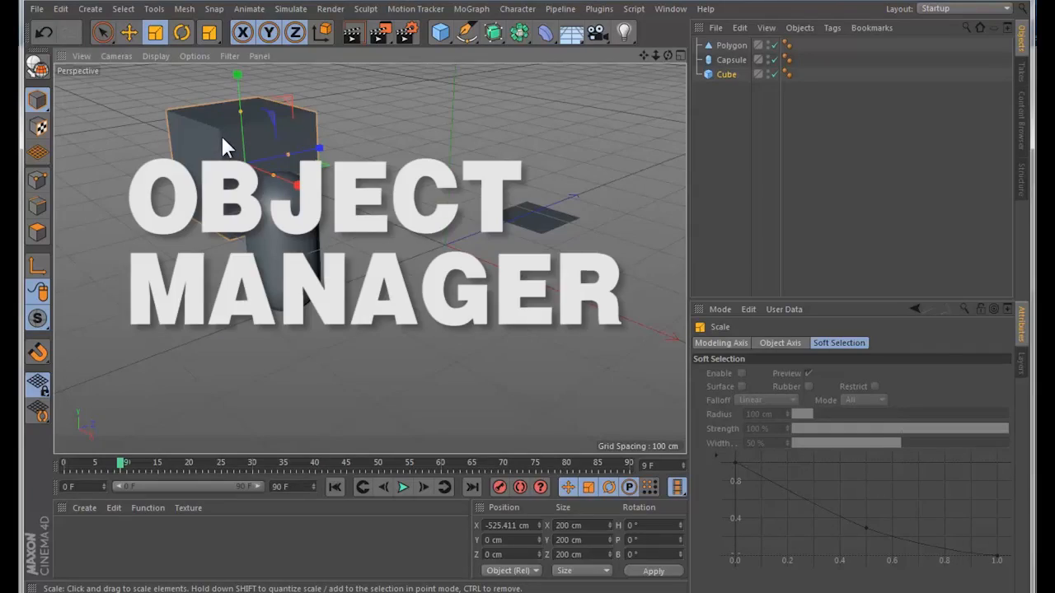
# Step: Select the cube, capsule and polygon in turn in the viewport, ending with the polygon
pyautogui.click(245, 196)
pyautogui.click(311, 165)
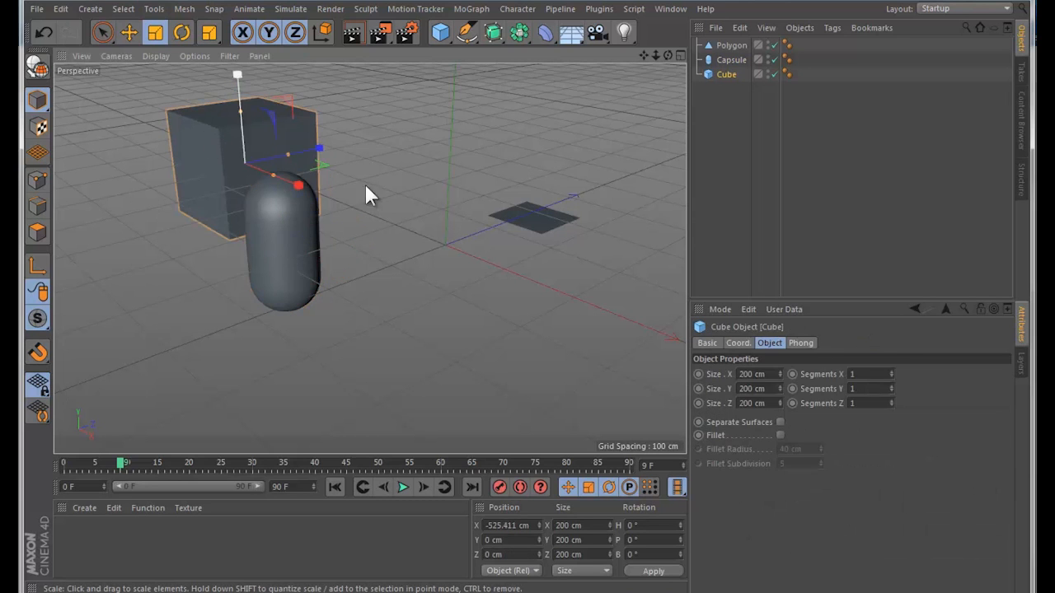
pyautogui.click(519, 213)
pyautogui.click(247, 248)
pyautogui.click(200, 158)
pyautogui.click(300, 234)
pyautogui.click(509, 210)
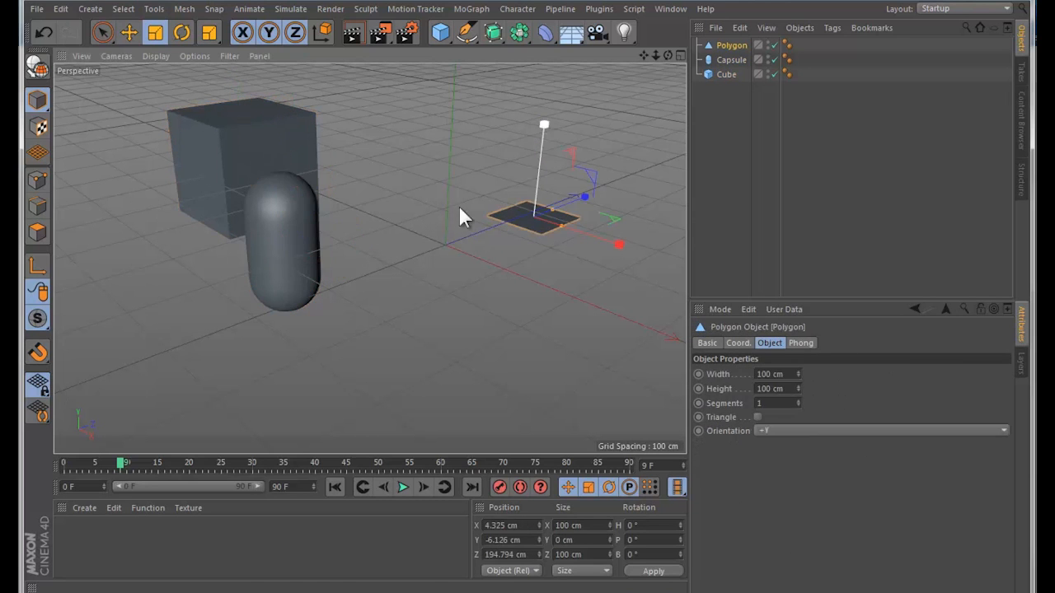
# Step: Add a cube at the origin scaled down to about 47 cm, and a 200 cm cube moved along Z to about 454 cm
pyautogui.click(441, 32)
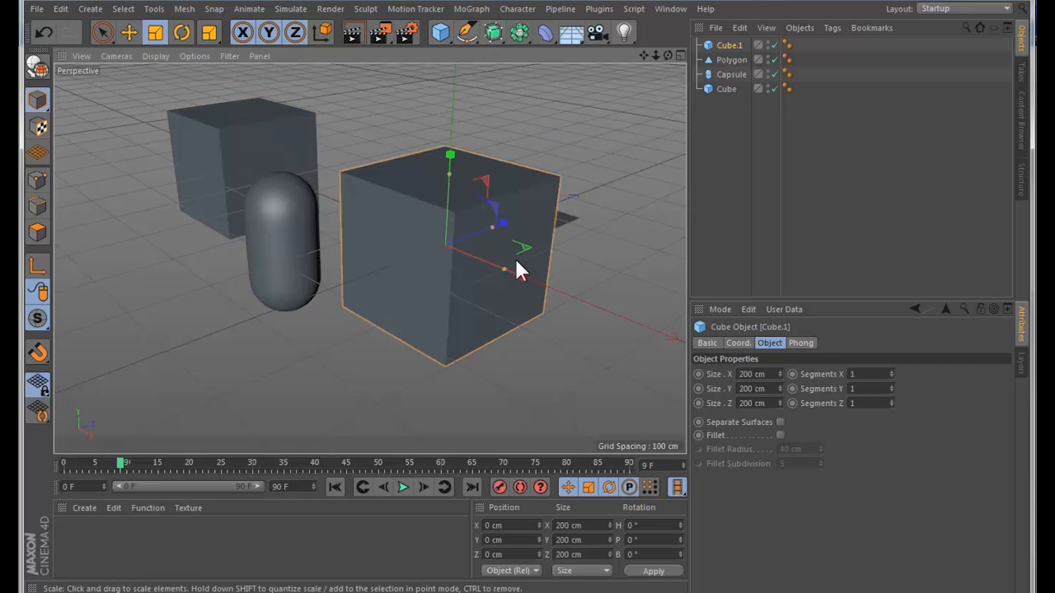
pyautogui.moveTo(520, 272); pyautogui.dragTo(465, 250)
pyautogui.click(441, 32)
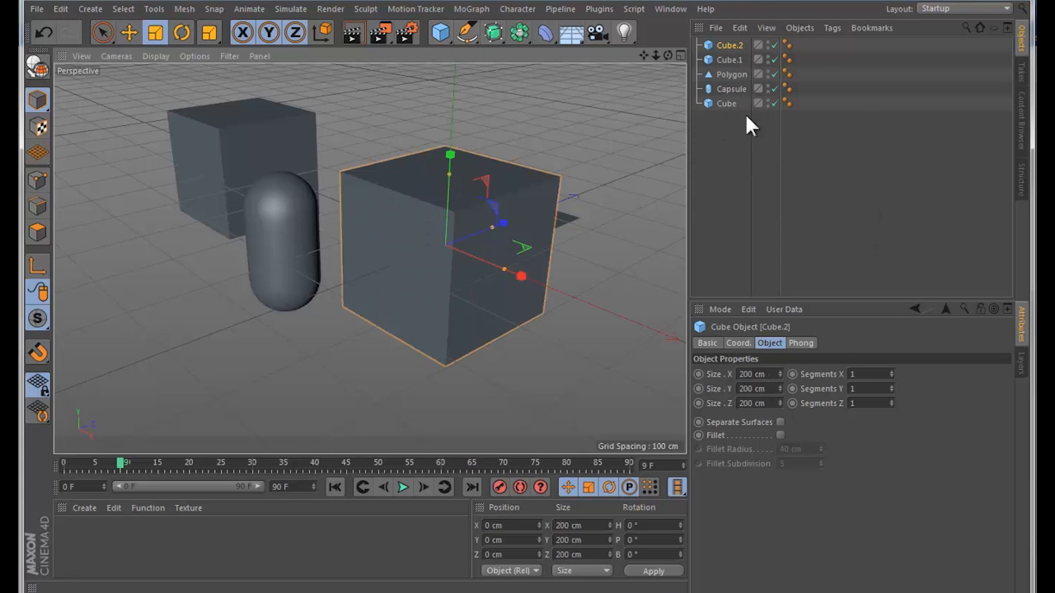
pyautogui.press('e')
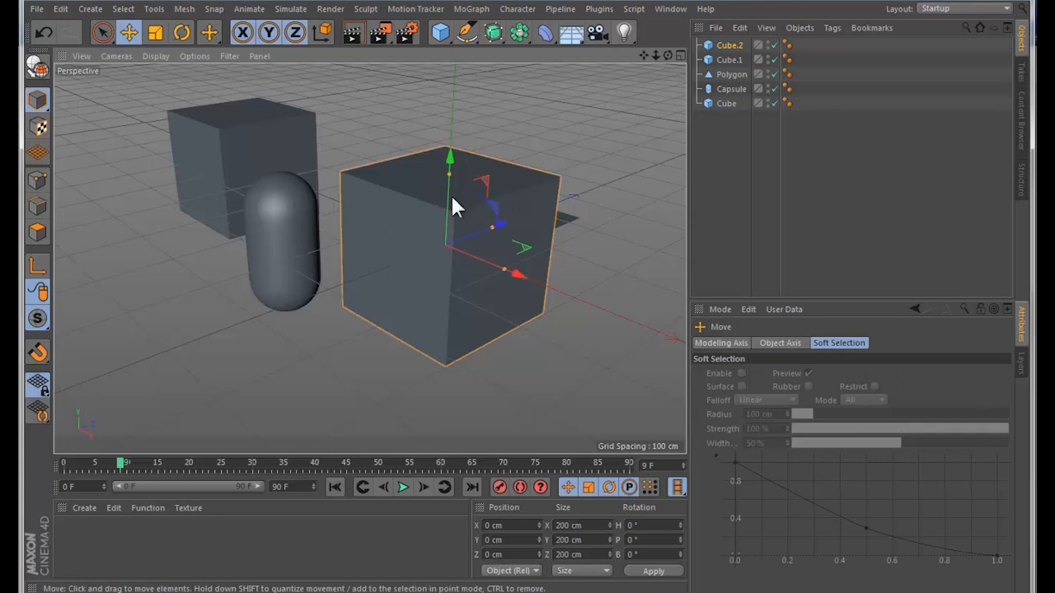
pyautogui.moveTo(501, 229); pyautogui.dragTo(658, 161)
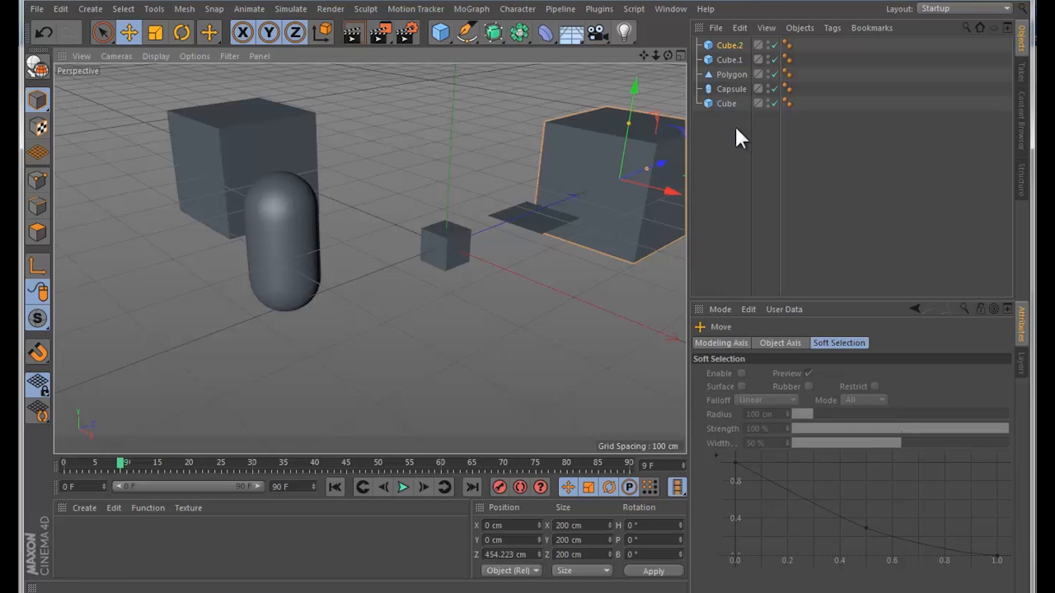
# Step: Select the scene objects individually and as a group in the object list, and clear the selection
pyautogui.click(718, 101)
pyautogui.click(722, 87)
pyautogui.click(722, 73)
pyautogui.click(729, 59)
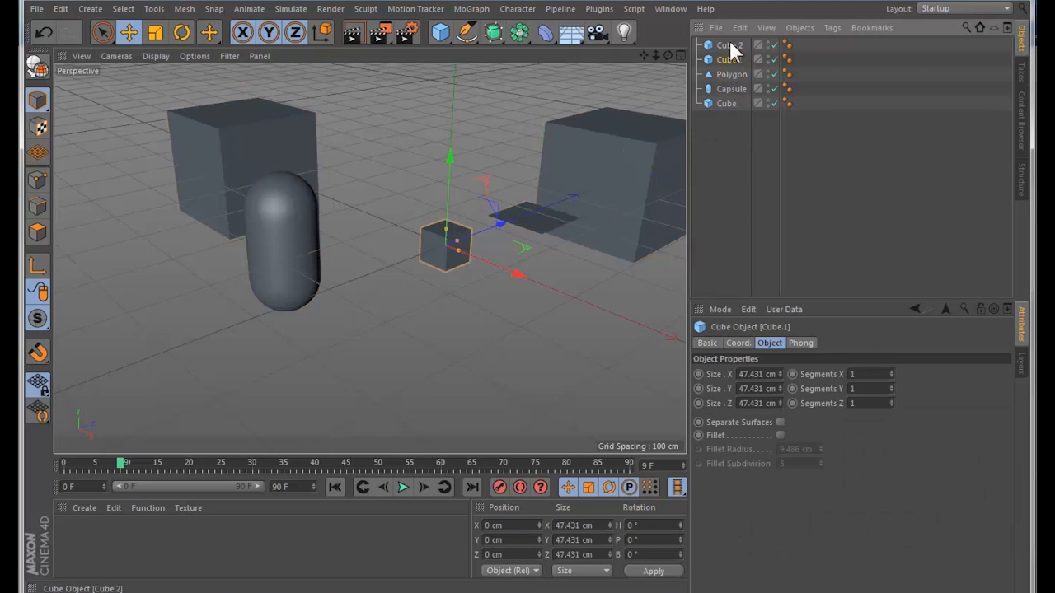
pyautogui.click(724, 100)
pyautogui.moveTo(721, 147); pyautogui.dragTo(733, 67)
pyautogui.click(722, 129)
pyautogui.click(734, 149)
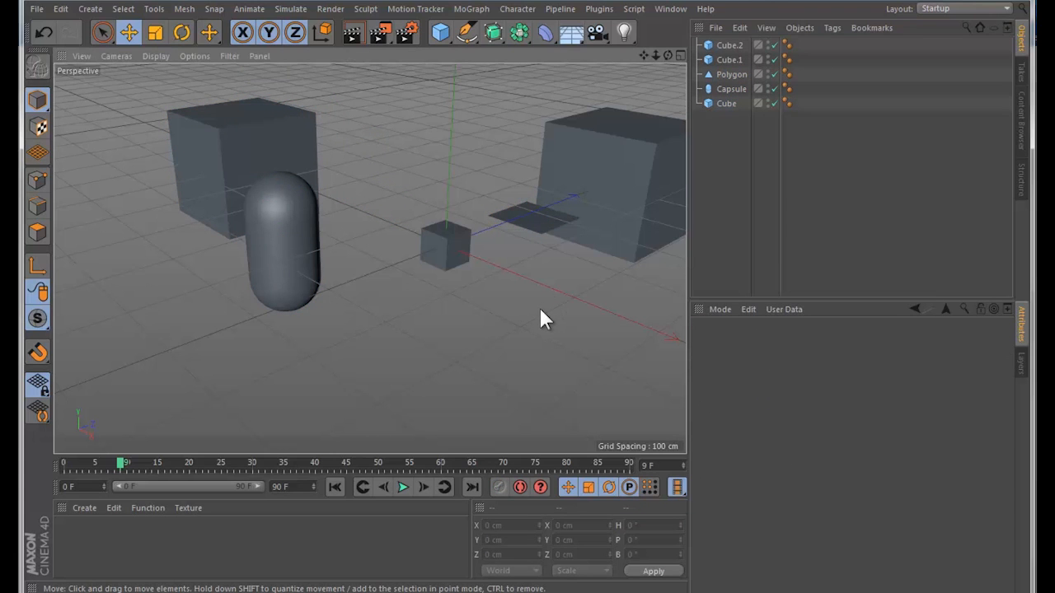
# Step: Select all objects and clear the selection, and multi-select the capsule, the small cube and the cube behind the polygon before deselecting
pyautogui.hotkey('ctrl', 'a')
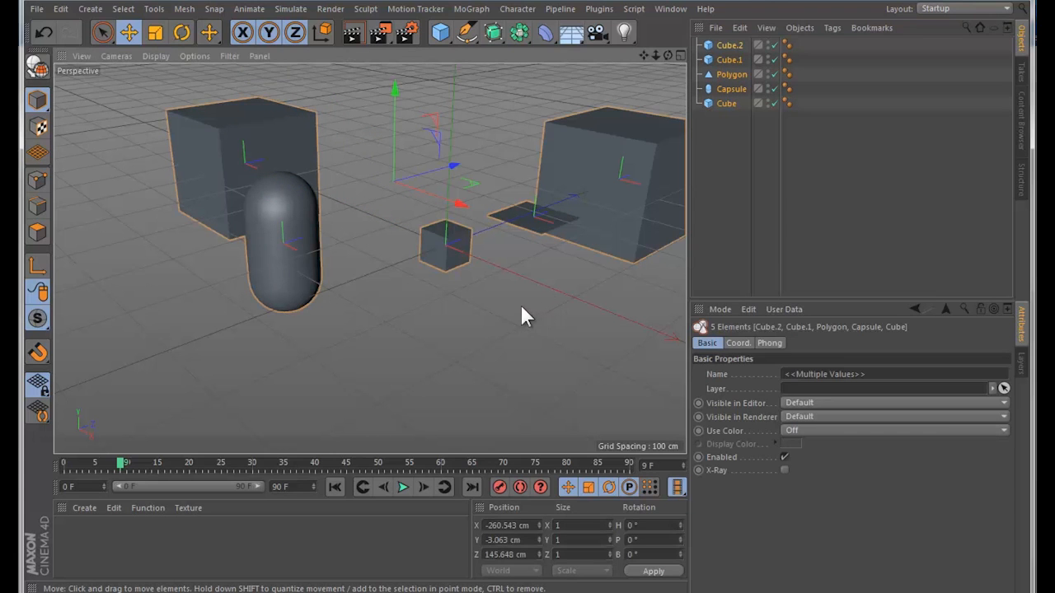
pyautogui.click(374, 309)
pyautogui.click(302, 292)
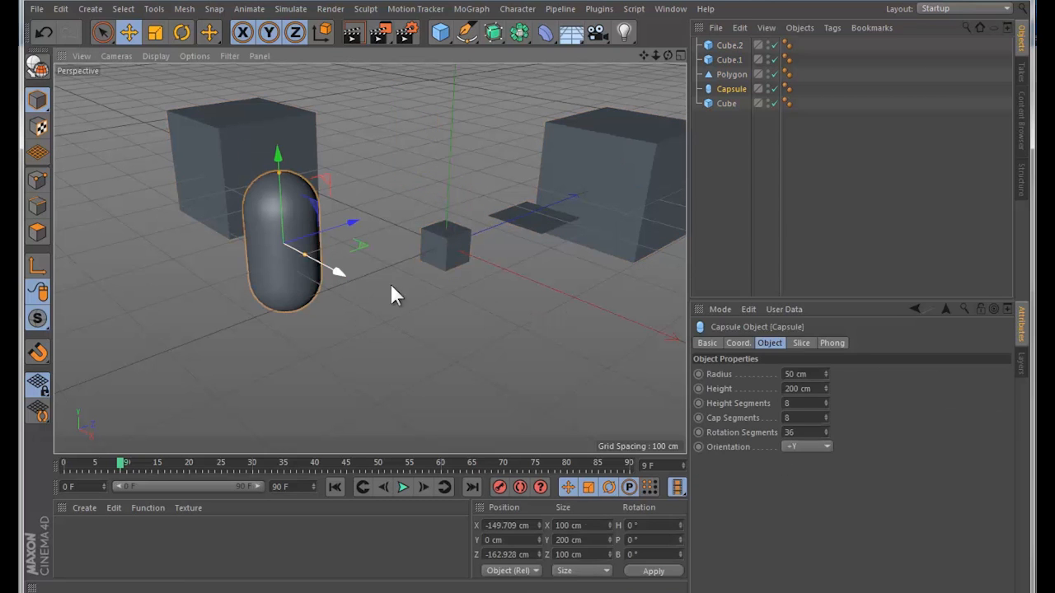
pyautogui.keyDown('shift'); pyautogui.click(440, 261); pyautogui.keyUp('shift')
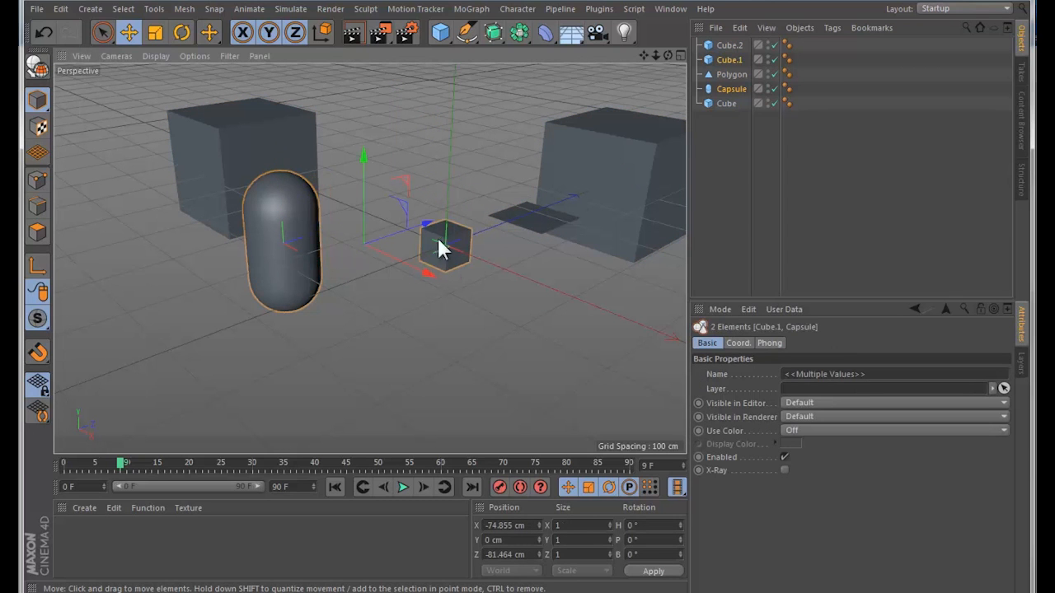
pyautogui.keyDown('shift'); pyautogui.click(623, 178); pyautogui.keyUp('shift')
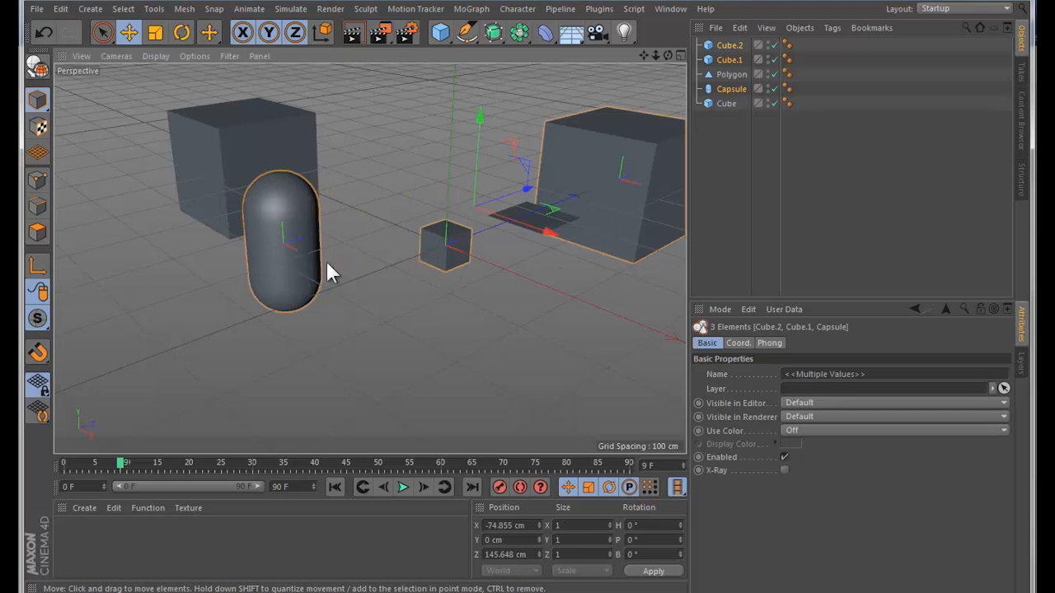
pyautogui.click(336, 252)
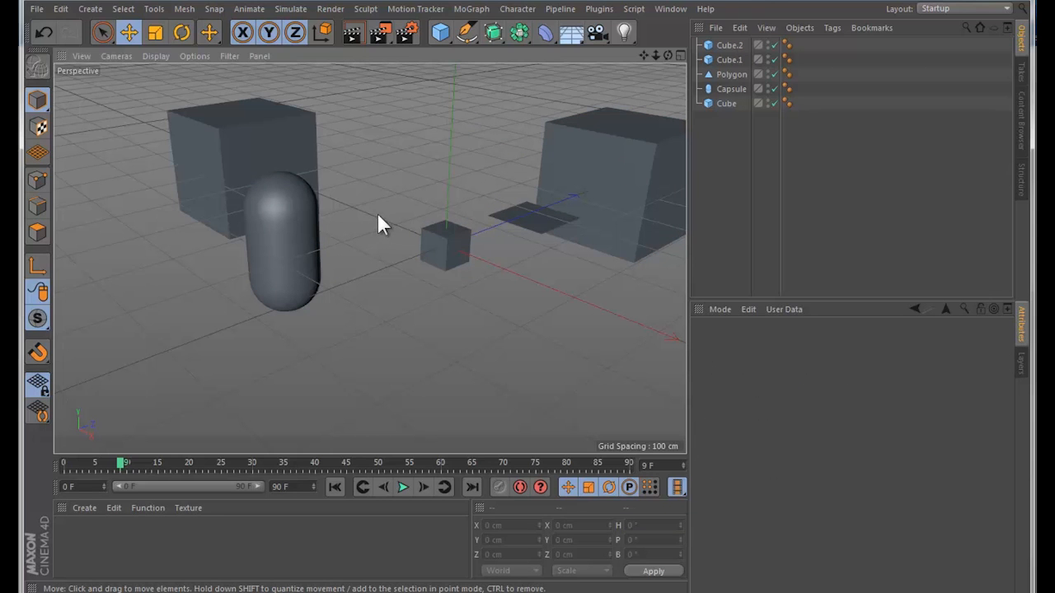
# Step: Select the capsule and the large cube behind the polygon together and move both slightly
pyautogui.click(245, 189)
pyautogui.click(283, 214)
pyautogui.click(596, 256)
pyautogui.moveTo(488, 328); pyautogui.dragTo(495, 328)
# Step: Set the capsule's radius to 42 cm and its height to 206 cm, and deselect it
pyautogui.click(300, 246)
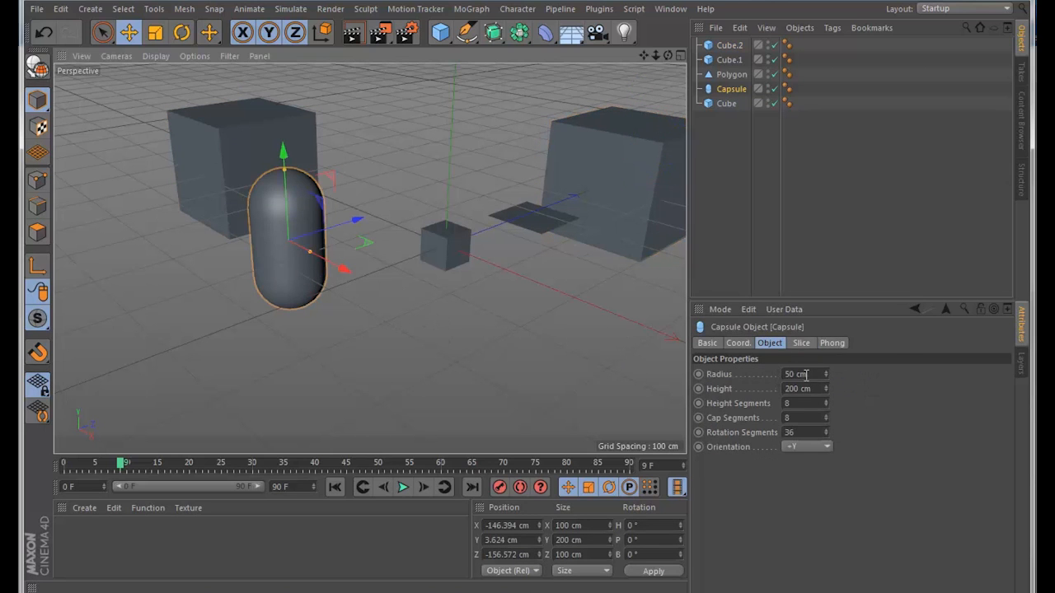
pyautogui.moveTo(826, 374)
pyautogui.mouseDown()
pyautogui.moveTo(834, 309)
pyautogui.moveTo(826, 387)
pyautogui.mouseUp()
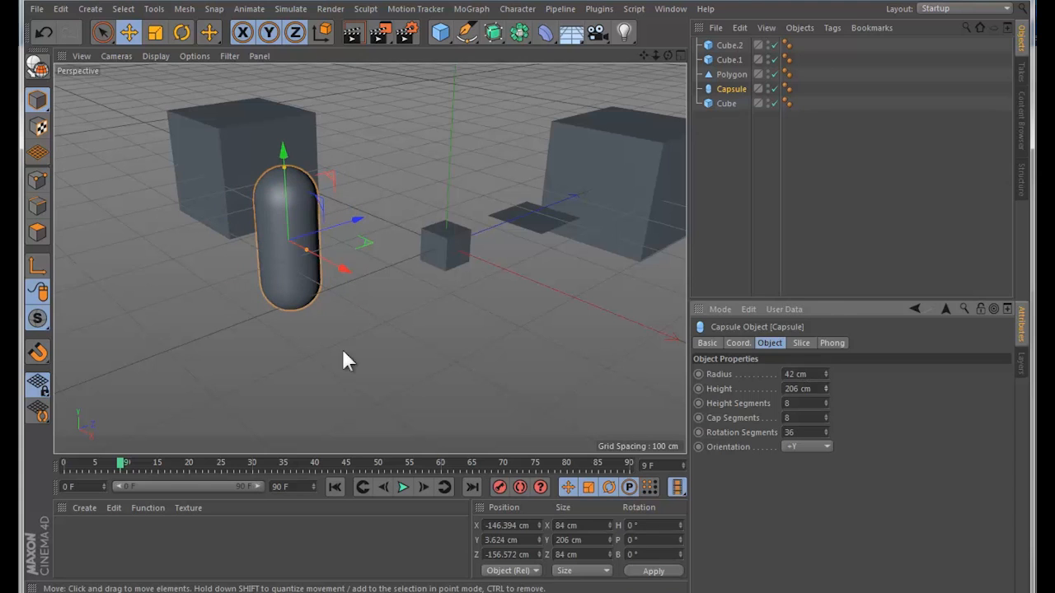
pyautogui.click(410, 356)
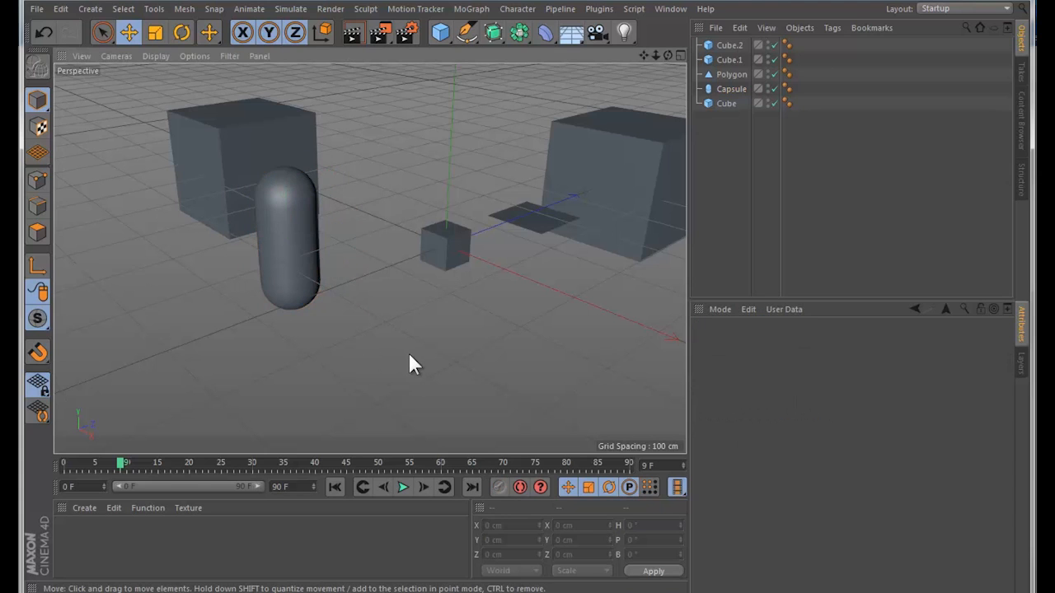
# Step: Show the four-view layout to examine the Perspective, Top, Right and Front views, and return to the single Perspective view
pyautogui.click(680, 54)
pyautogui.moveTo(252, 195)
pyautogui.keyDown('alt'); pyautogui.mouseDown()
pyautogui.moveTo(259, 180)
pyautogui.moveTo(249, 191)
pyautogui.mouseUp(); pyautogui.keyUp('alt')
pyautogui.click(449, 321)
pyautogui.click(334, 317)
pyautogui.click(417, 173)
pyautogui.click(347, 140)
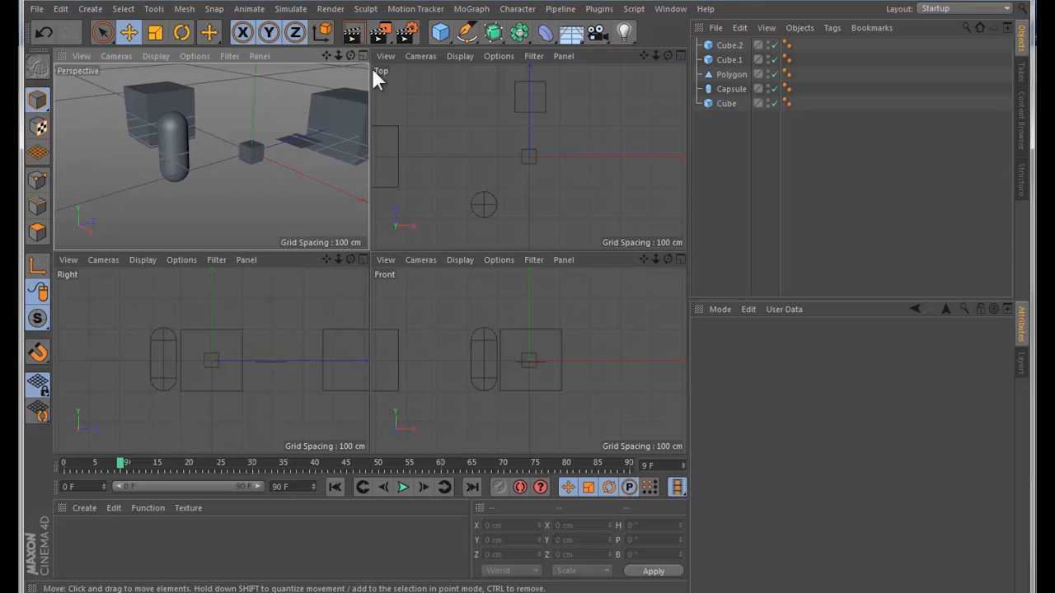
pyautogui.click(363, 54)
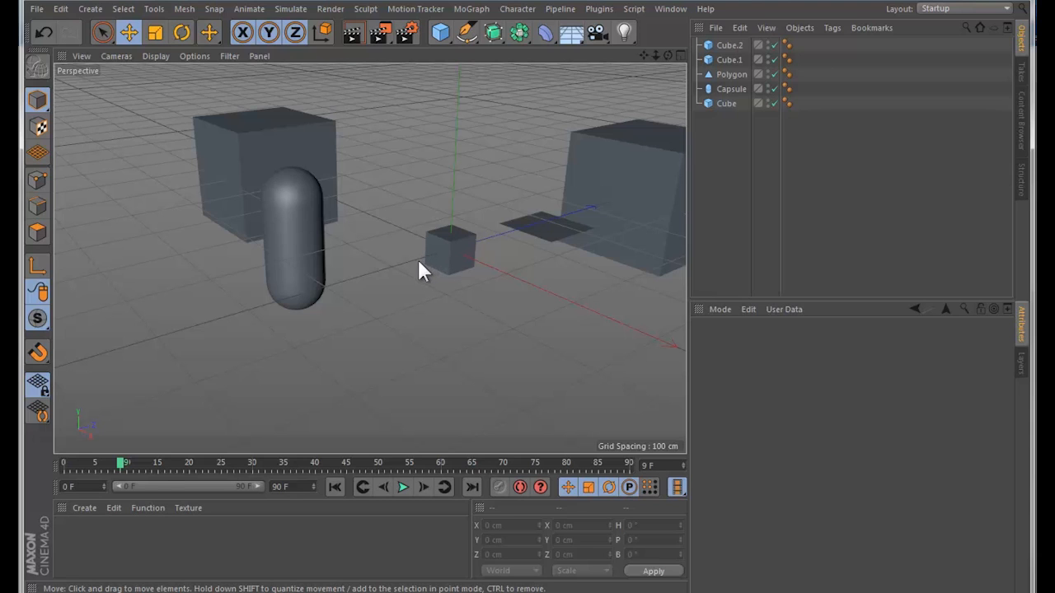
pyautogui.click(310, 269)
pyautogui.click(463, 255)
pyautogui.keyDown('alt'); pyautogui.moveTo(392, 307); pyautogui.dragTo(398, 328); pyautogui.keyUp('alt')
pyautogui.click(397, 273)
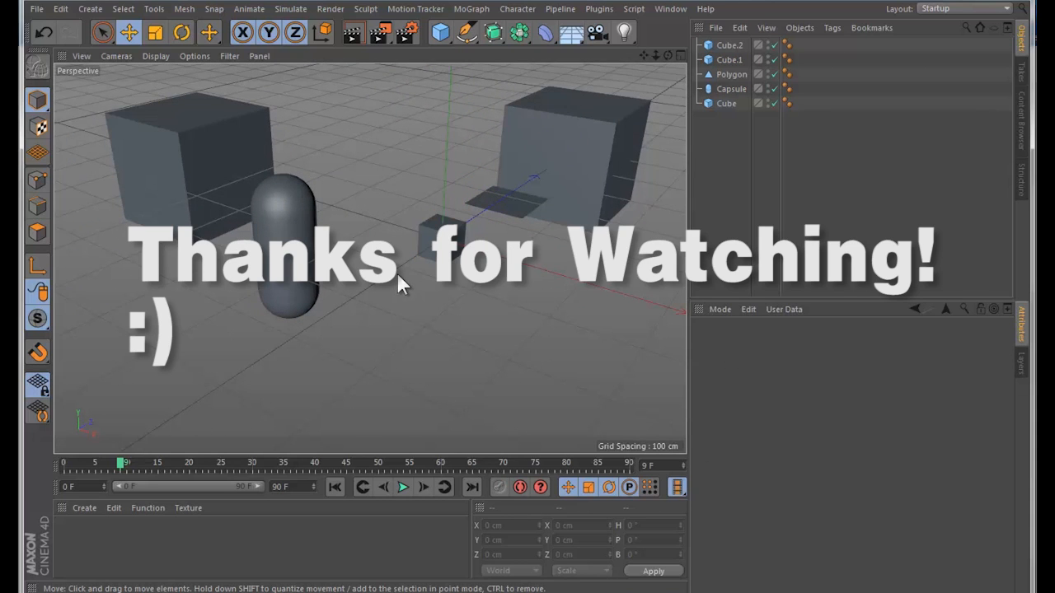